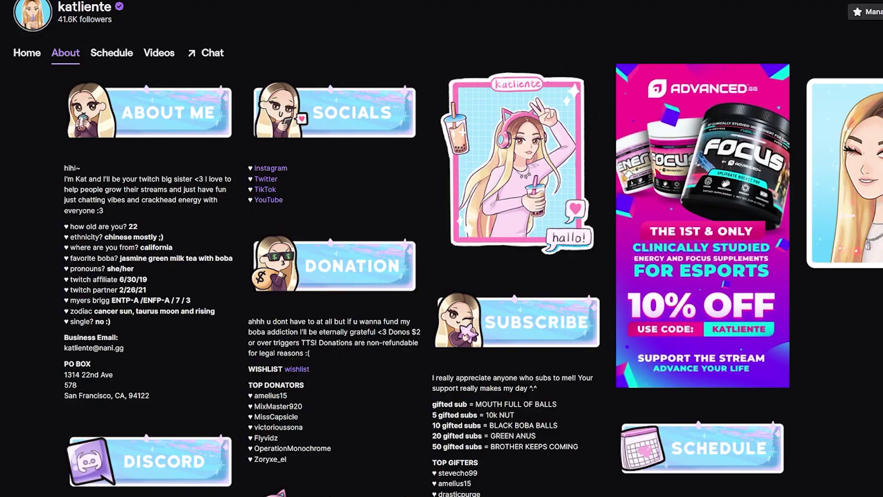
# - Create a blank custom-size design of 320 × 200 px
pyautogui.scroll(-4, 473, 279)
pyautogui.scroll(-4, 473, 279)
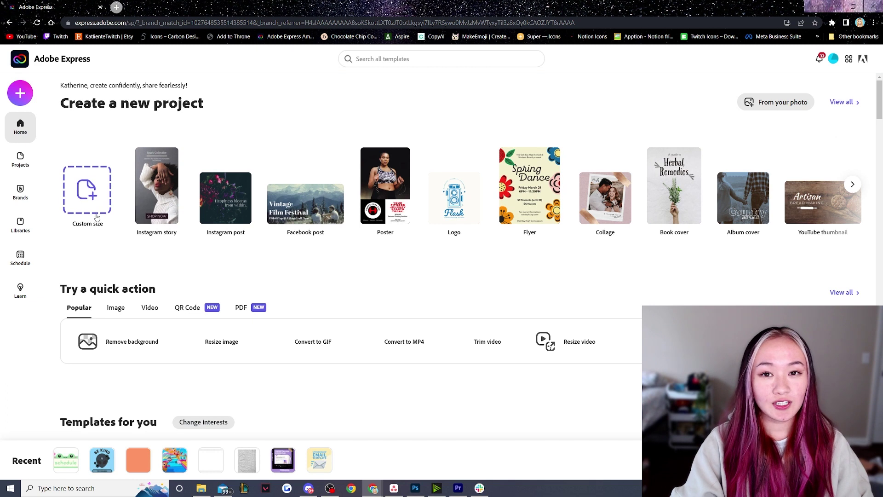
pyautogui.click(87, 190)
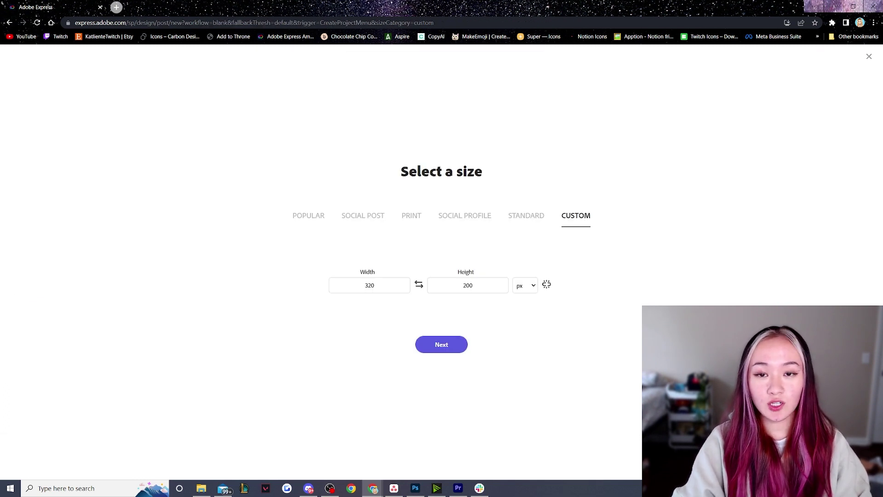
pyautogui.press('Return')
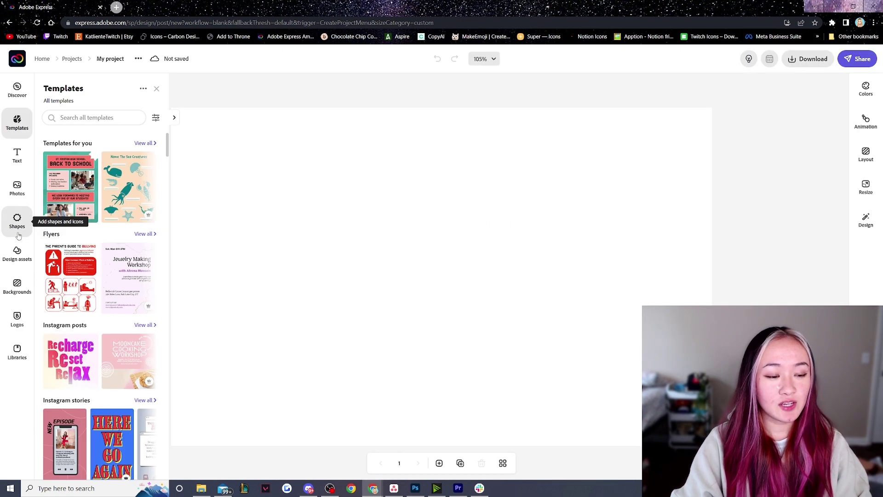
pyautogui.click(18, 234)
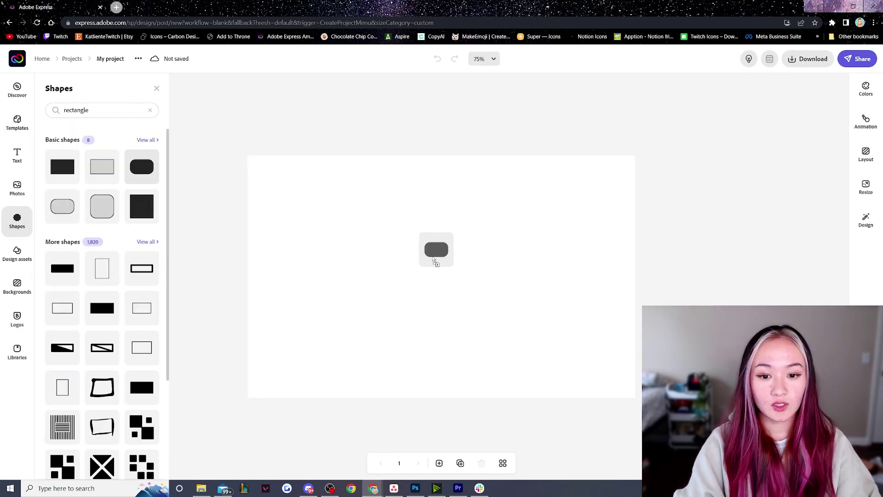
# - Stretch a rounded-rectangle pill across the canvas, fill it pale green #A4D89C, and add a half-circle
pyautogui.moveTo(436, 258); pyautogui.dragTo(613, 159)
pyautogui.moveTo(496, 246); pyautogui.dragTo(372, 299)
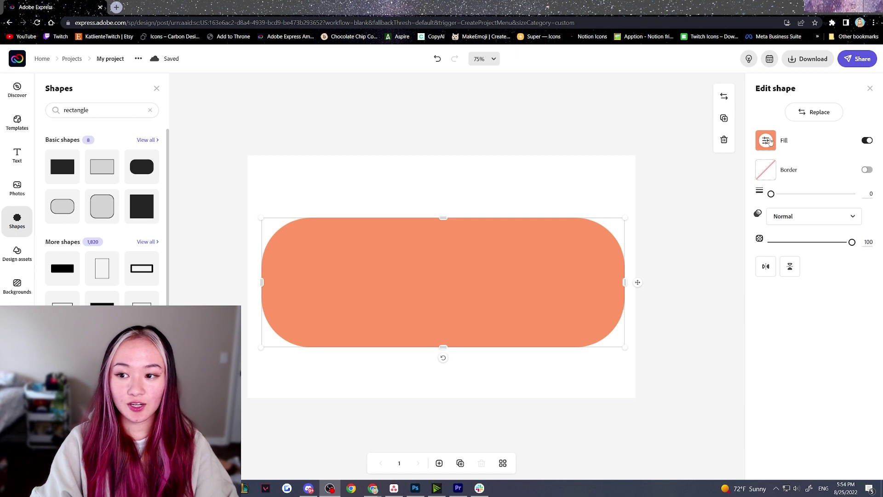
pyautogui.click(772, 146)
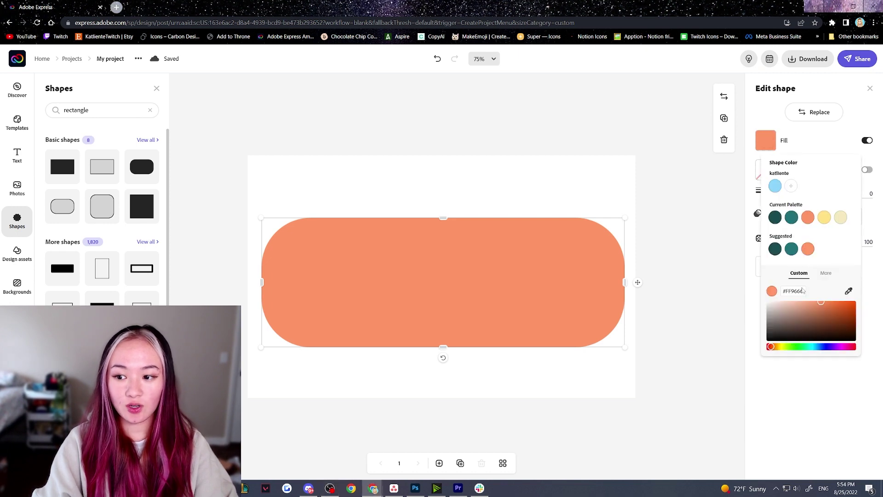
pyautogui.click(800, 347)
pyautogui.click(793, 308)
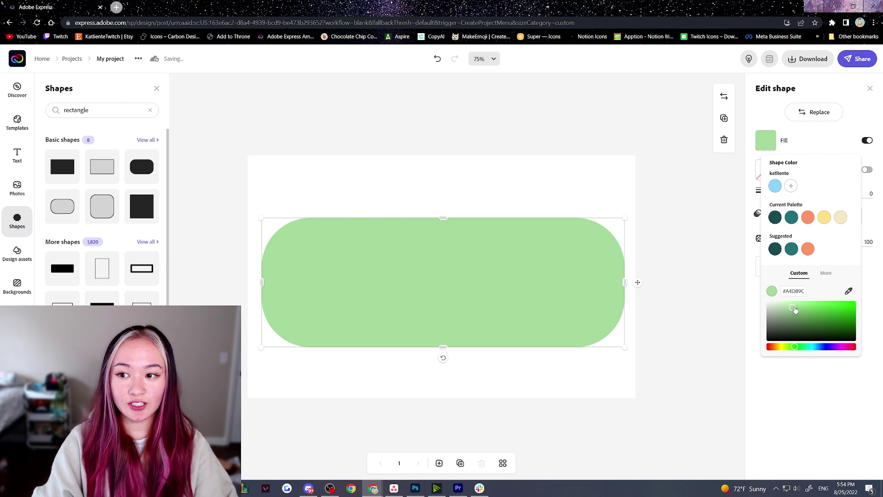
pyautogui.click(767, 132)
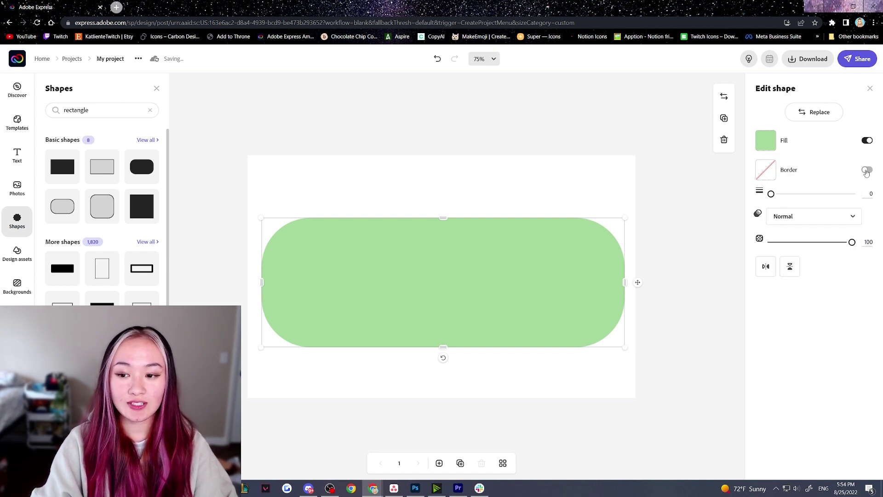
pyautogui.click(147, 140)
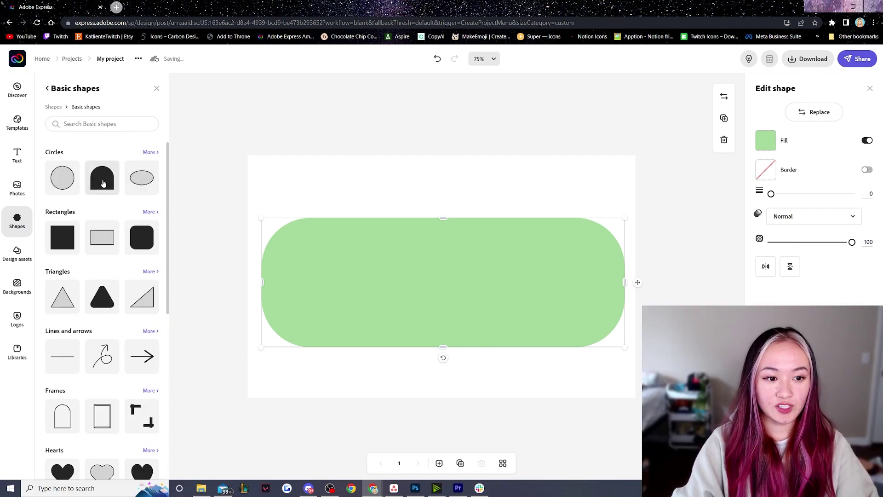
pyautogui.click(102, 184)
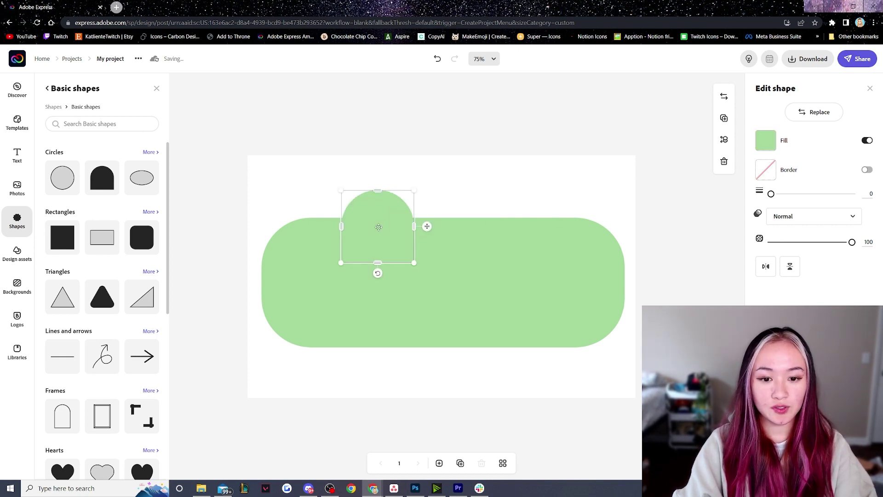
# - Place a second half-circle ear on the right and move the circle onto the left ear
pyautogui.moveTo(381, 227); pyautogui.dragTo(520, 234)
pyautogui.moveTo(520, 234); pyautogui.dragTo(516, 234)
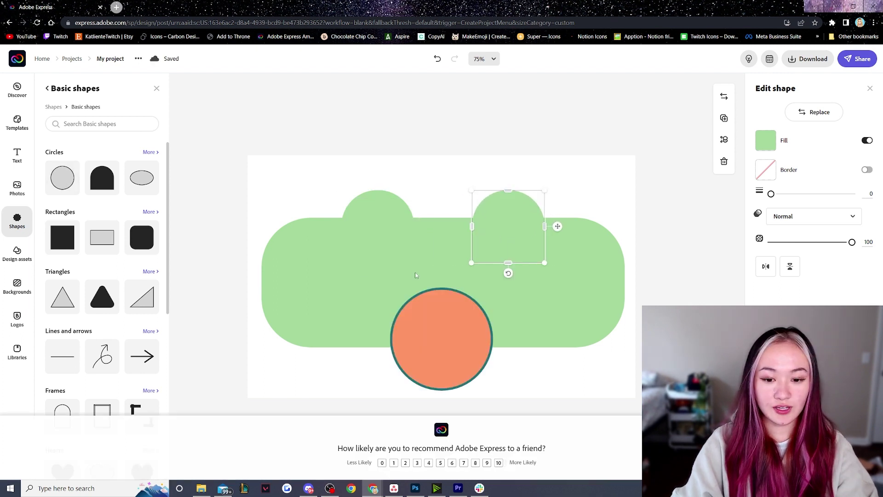
pyautogui.moveTo(436, 350); pyautogui.dragTo(357, 261)
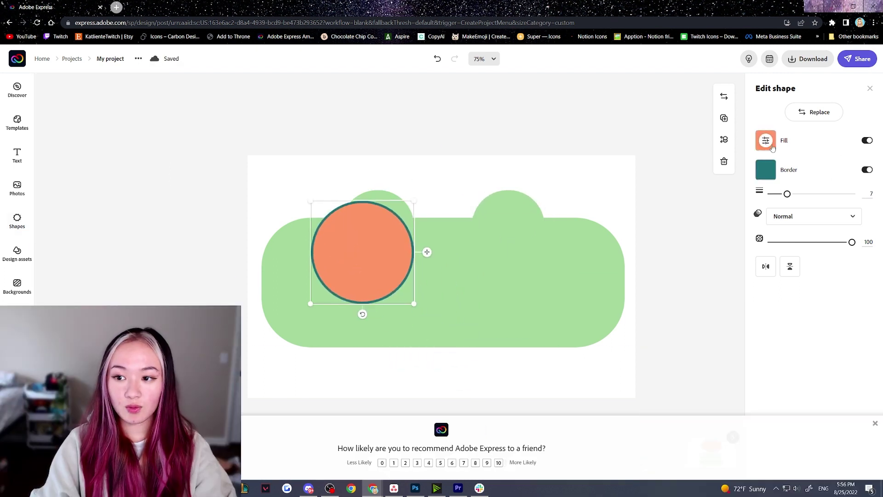
# - Make the circle a borderless near-black #252B25 eye and copy it onto the right ear
pyautogui.click(867, 169)
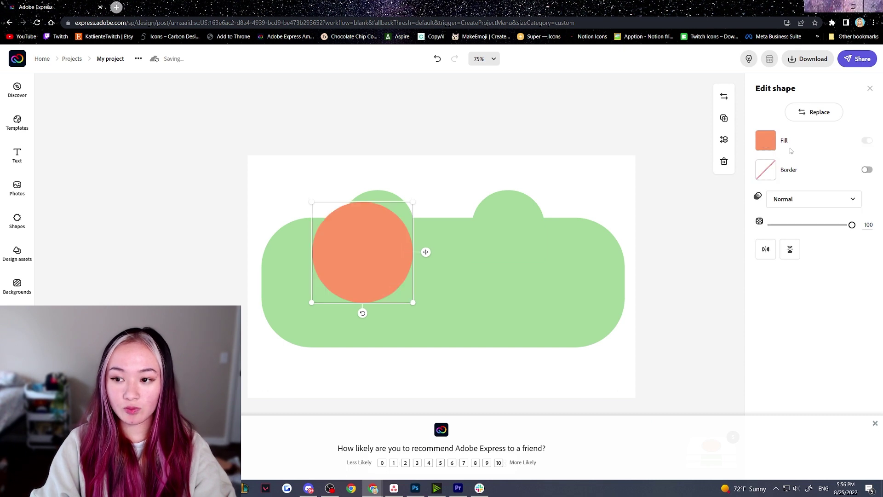
pyautogui.click(765, 141)
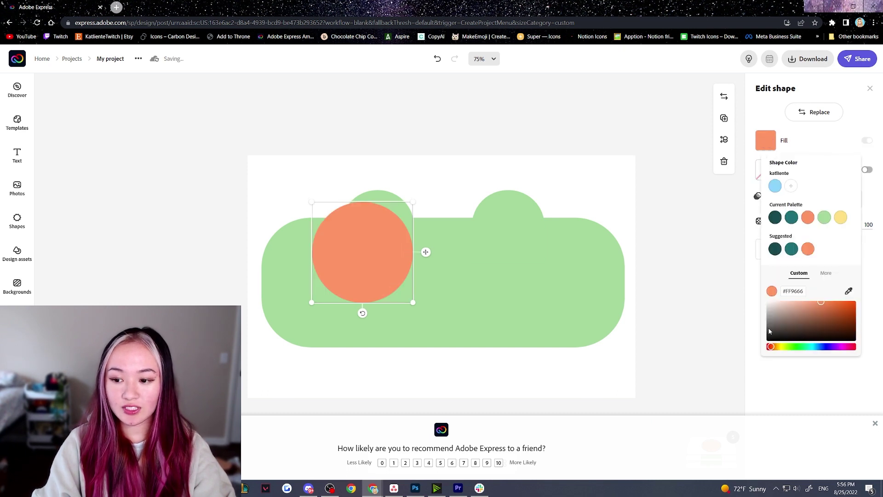
pyautogui.click(798, 347)
pyautogui.click(776, 334)
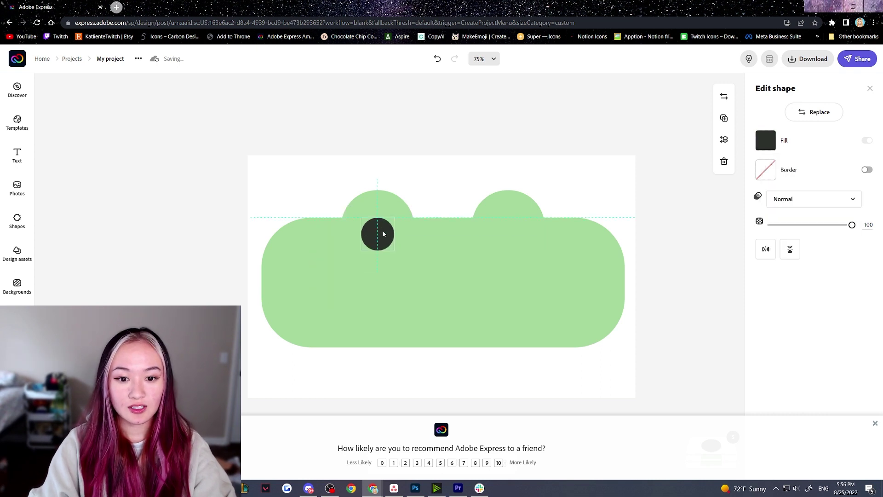
pyautogui.moveTo(383, 234); pyautogui.dragTo(380, 216)
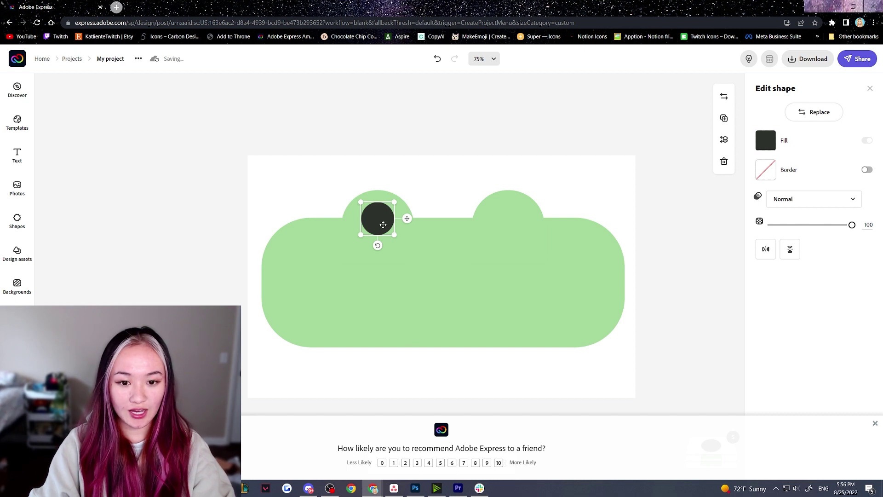
pyautogui.hotkey('ctrl', 'd')
pyautogui.moveTo(385, 227); pyautogui.dragTo(507, 225)
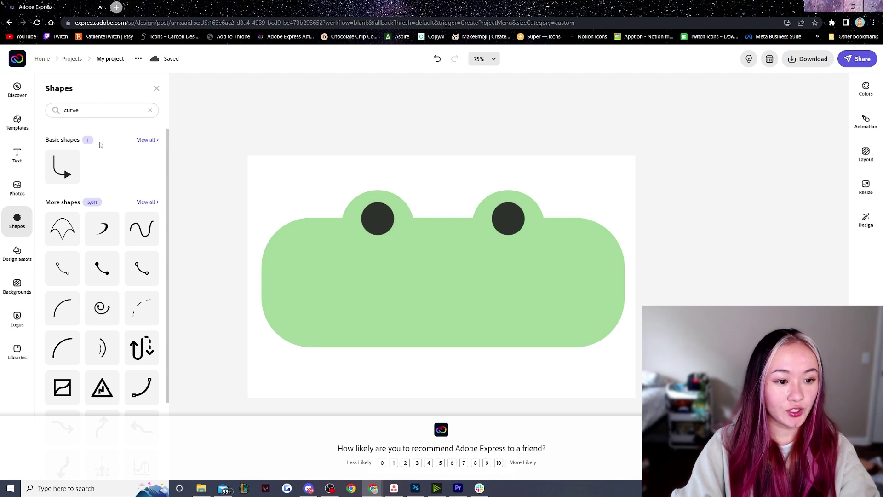
# - Add a small dark arc curve, shrunk and rotated into a smile centred below the eyes
pyautogui.scroll(-2, 68, 271)
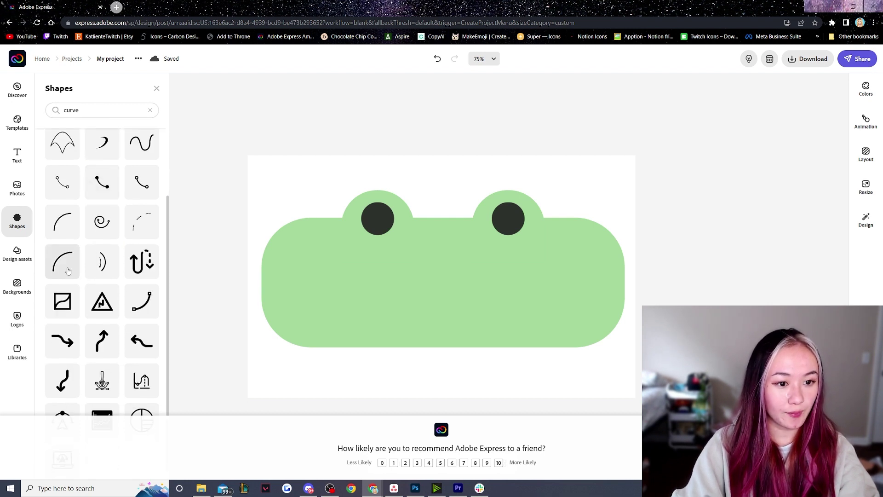
pyautogui.click(72, 265)
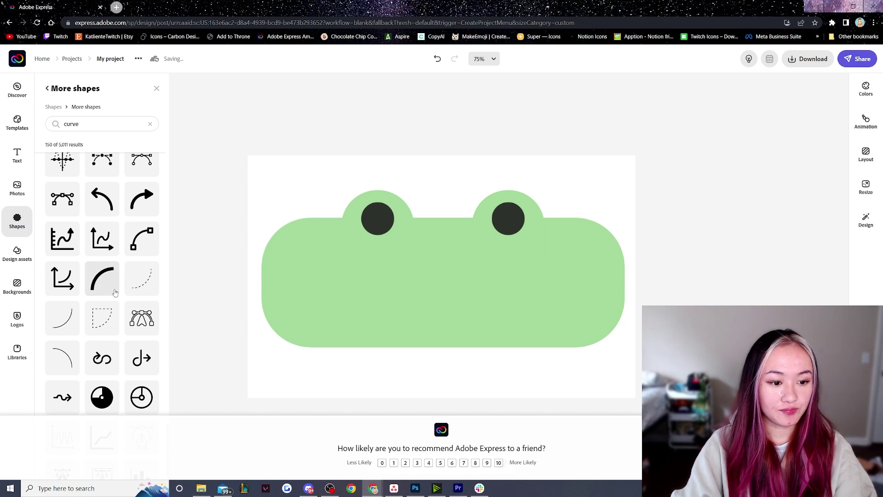
pyautogui.moveTo(437, 307); pyautogui.dragTo(428, 253)
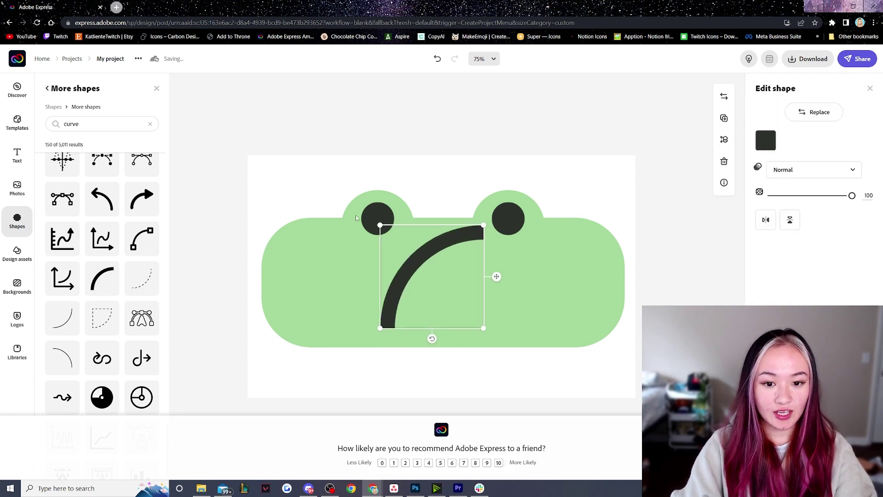
pyautogui.moveTo(483, 225); pyautogui.dragTo(412, 296)
pyautogui.moveTo(399, 344); pyautogui.dragTo(443, 241)
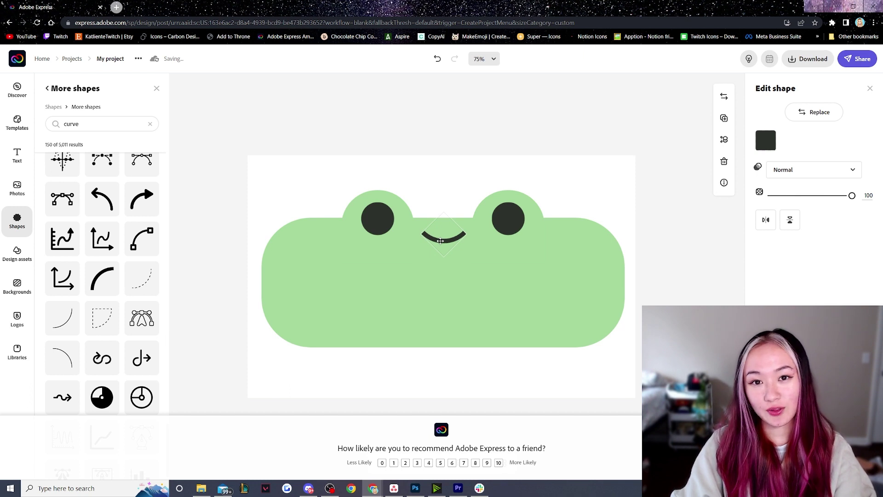
pyautogui.moveTo(441, 241); pyautogui.dragTo(439, 236)
pyautogui.click(206, 208)
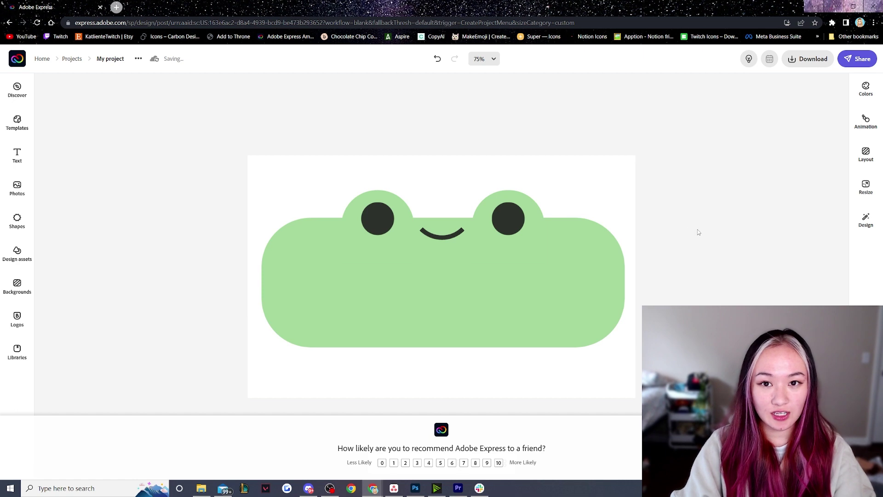
pyautogui.click(17, 220)
# - Add white 'sparkle' highlights to both eyes
pyautogui.write('sparkle')
pyautogui.moveTo(102, 171); pyautogui.dragTo(514, 216)
pyautogui.hotkey('ctrl', 'd')
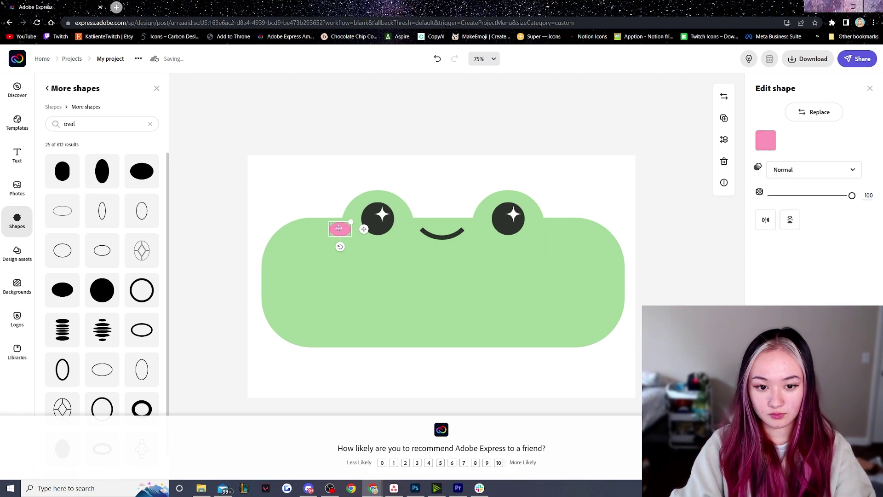
# - Duplicate the pink cheek oval, place the pink heart top-left, and widen the dark rectangle
pyautogui.hotkey('ctrl', 'd')
pyautogui.moveTo(340, 232); pyautogui.dragTo(551, 237)
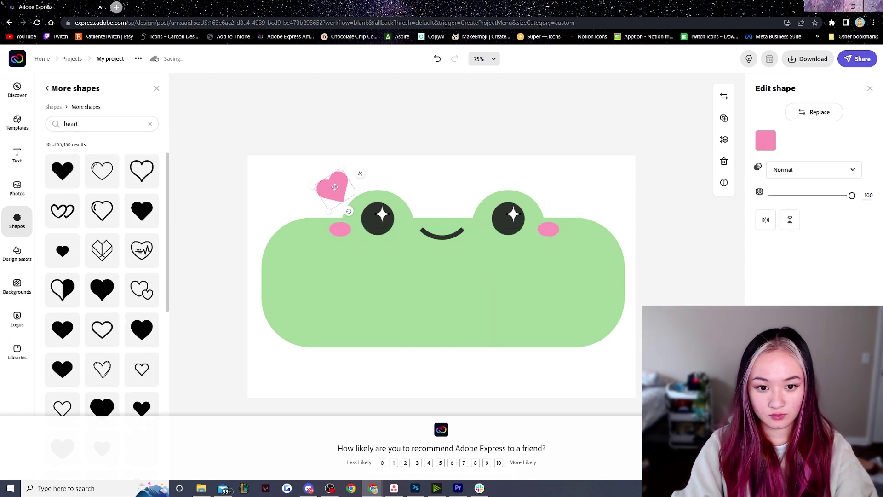
pyautogui.click(357, 174)
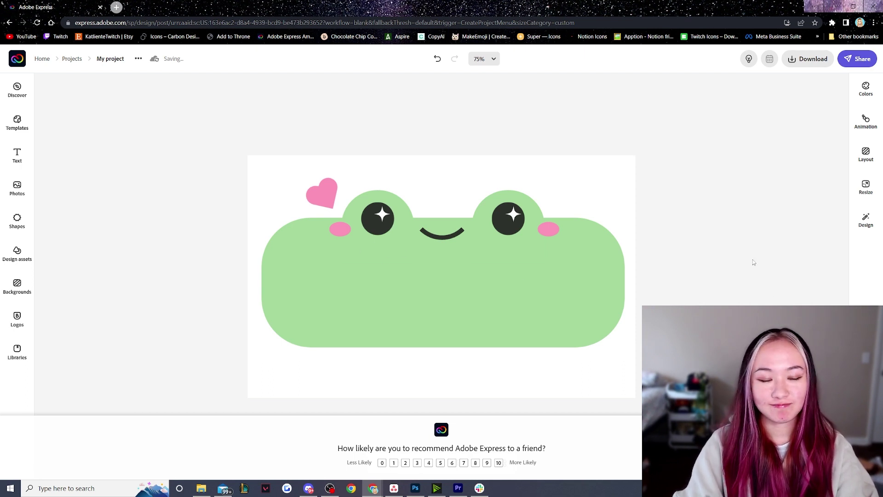
pyautogui.click(19, 225)
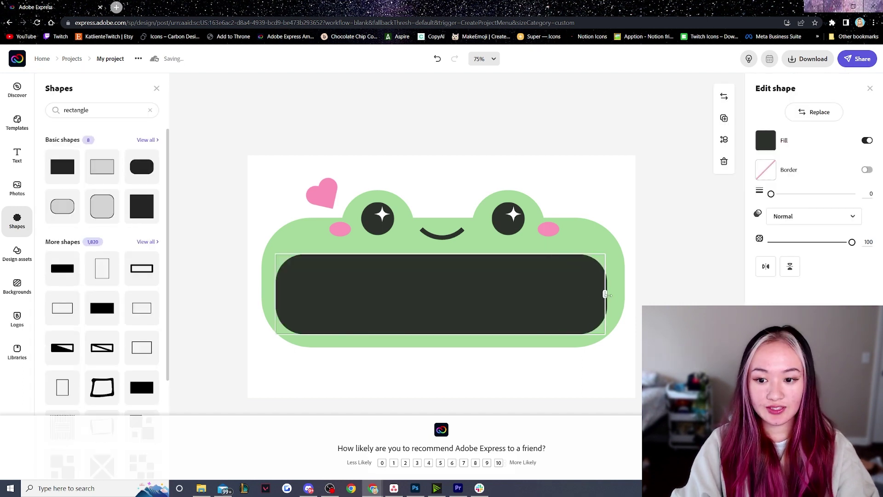
pyautogui.moveTo(602, 294); pyautogui.dragTo(610, 294)
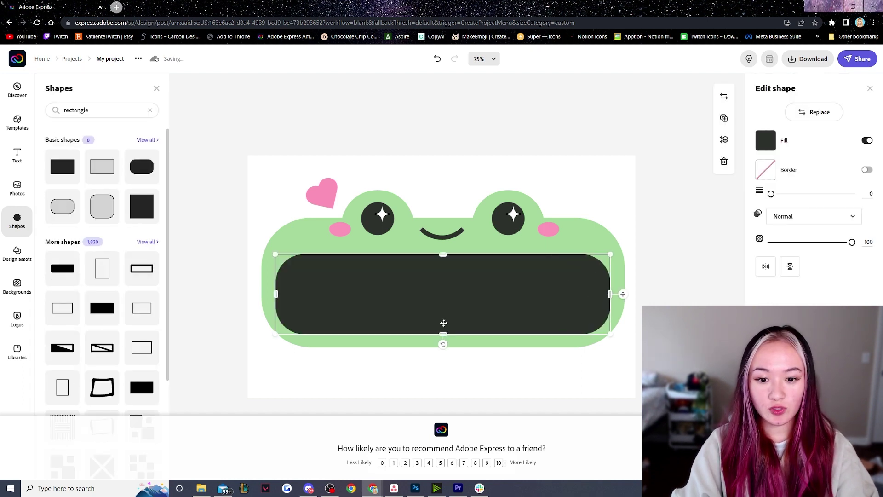
# - Raise the body rectangle's top edge slightly and recolour its fill cream
pyautogui.moveTo(442, 255); pyautogui.dragTo(441, 248)
pyautogui.click(765, 140)
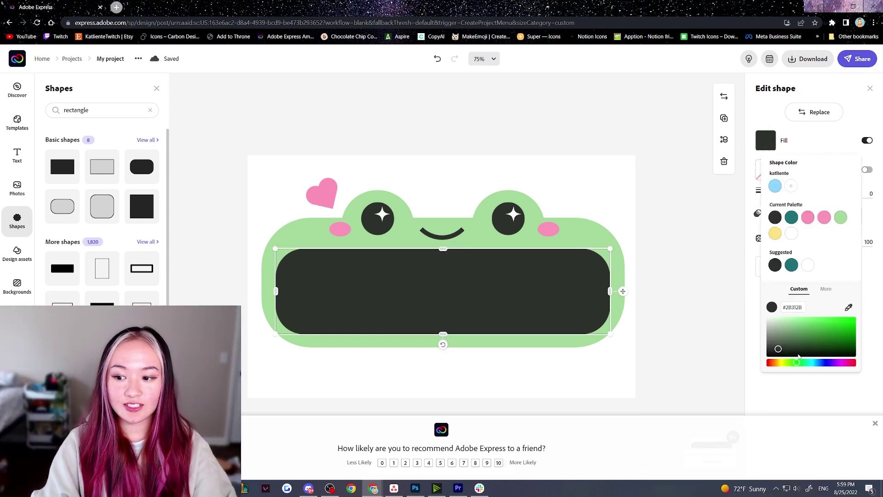
pyautogui.moveTo(796, 362); pyautogui.dragTo(777, 319)
pyautogui.click(667, 264)
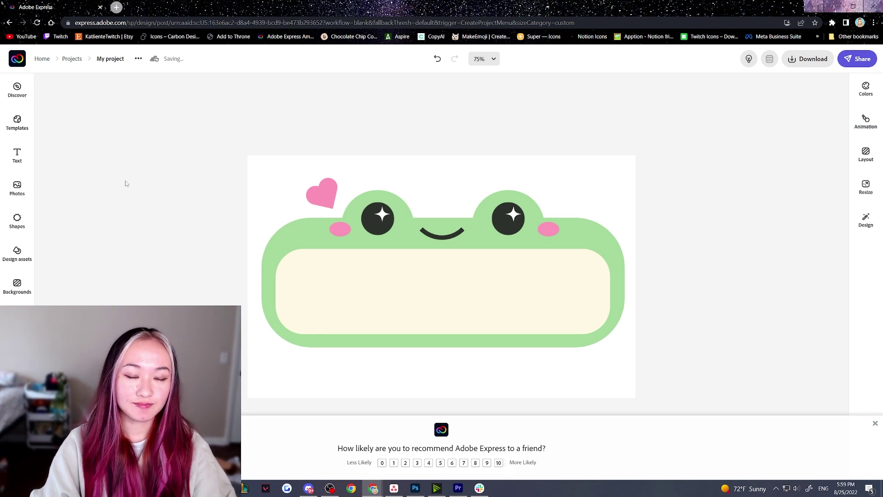
# - Add the word 'schedule' as 48 pt dark text centred on the cream panel
pyautogui.click(23, 159)
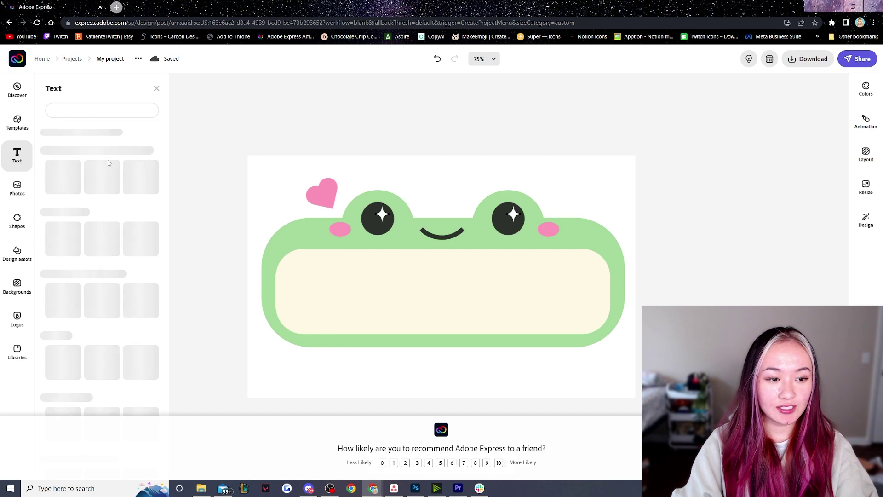
pyautogui.click(107, 111)
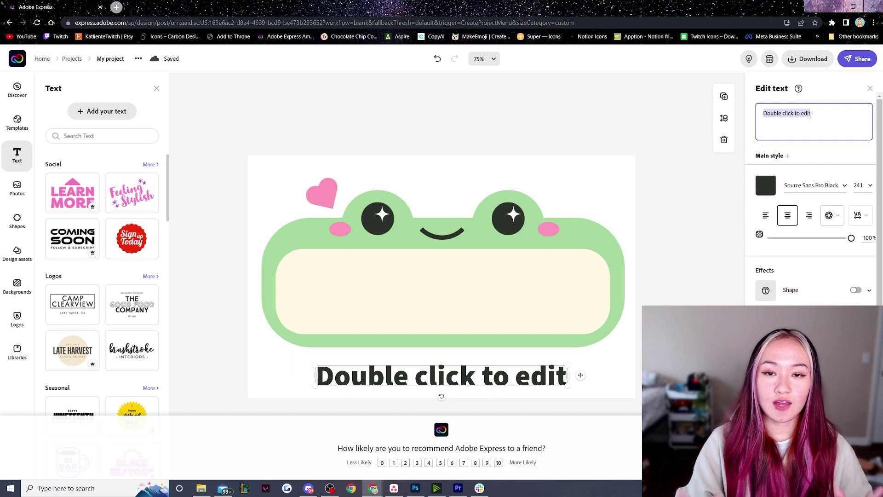
pyautogui.write('schedule')
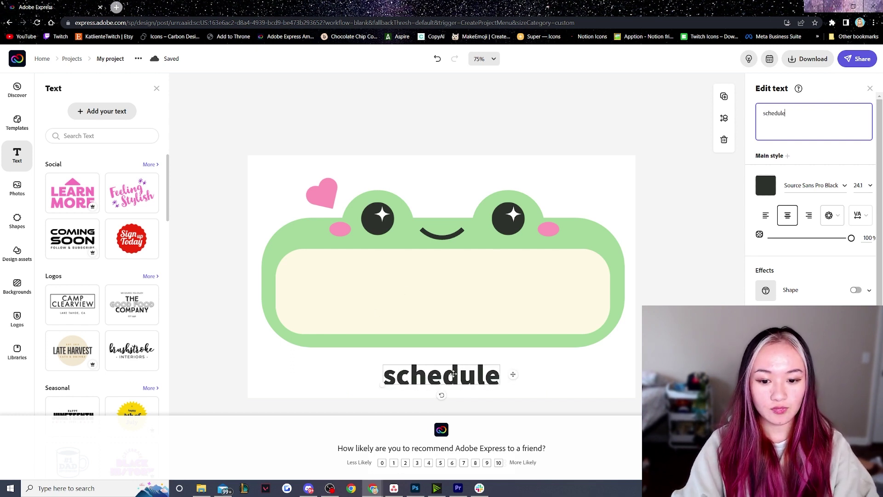
pyautogui.moveTo(455, 326); pyautogui.dragTo(459, 301)
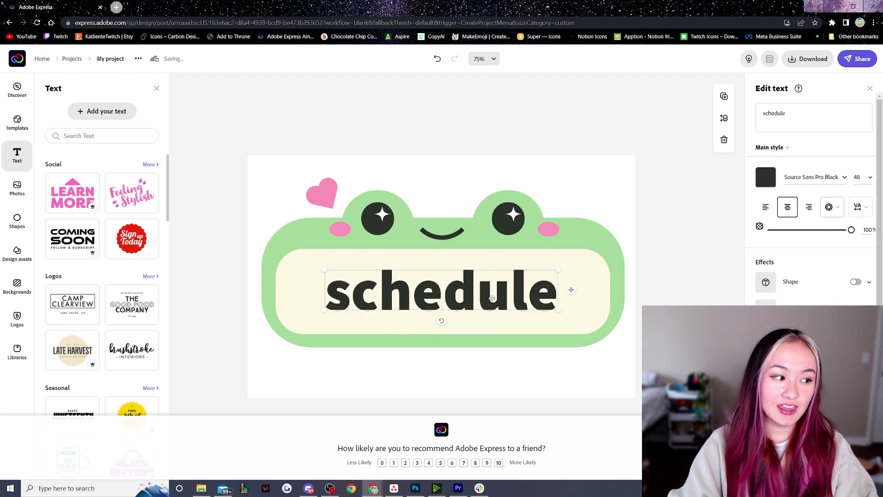
pyautogui.scroll(-1, 881, 299)
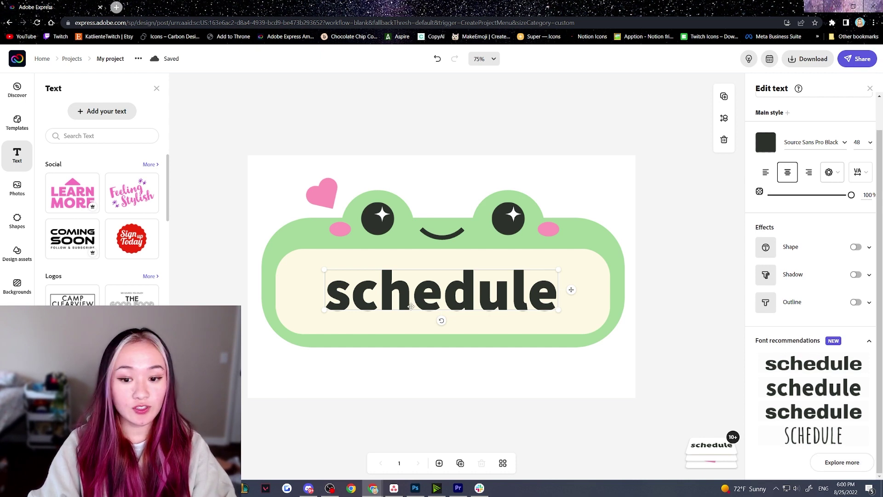
pyautogui.click(858, 465)
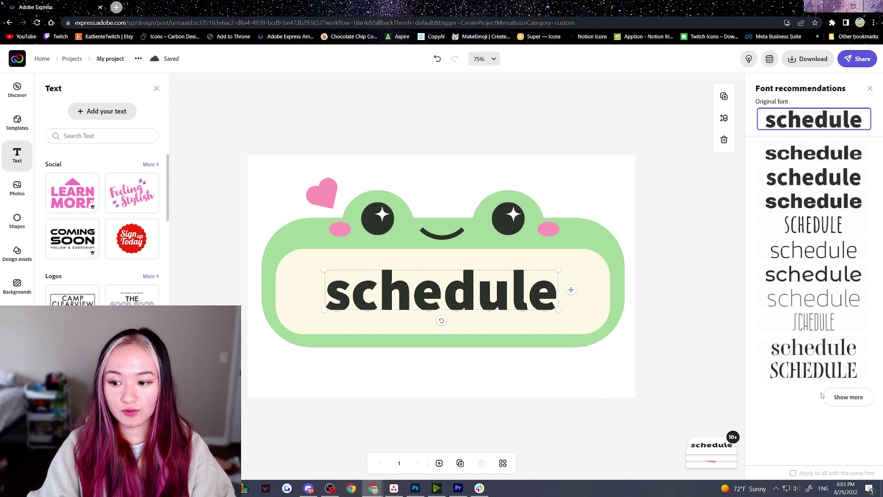
# - Set the 'schedule' text to Bree Bold and colour it dark green #465E42
pyautogui.click(833, 273)
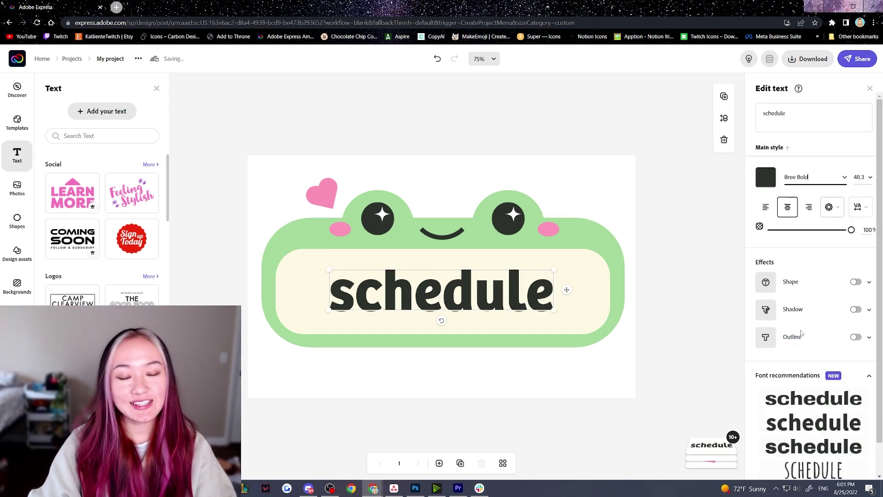
pyautogui.click(766, 177)
pyautogui.click(840, 254)
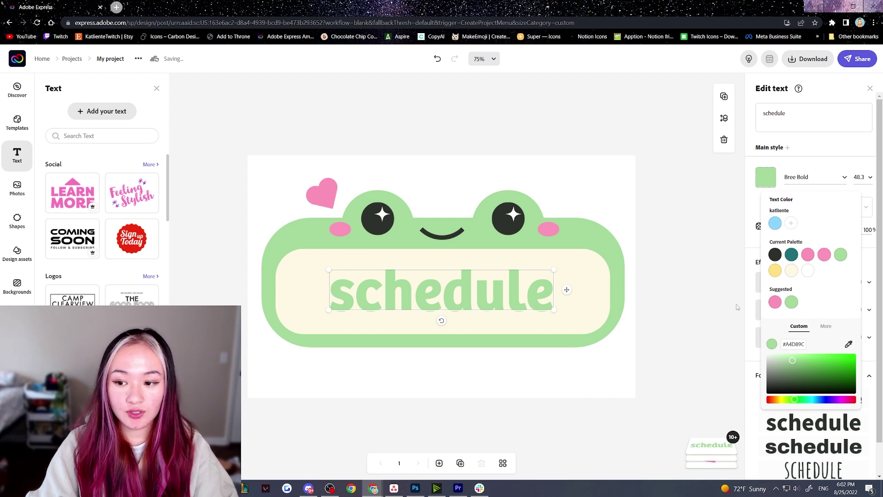
pyautogui.click(792, 363)
pyautogui.moveTo(794, 366); pyautogui.dragTo(794, 383)
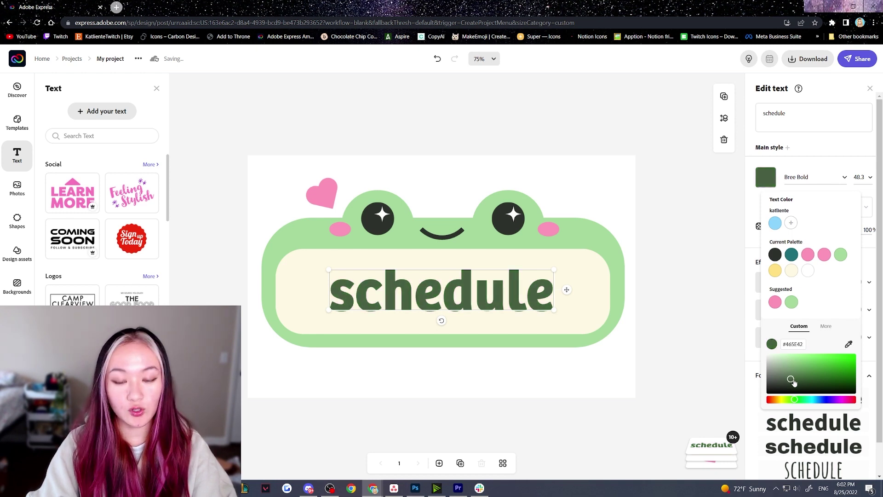
pyautogui.click(693, 372)
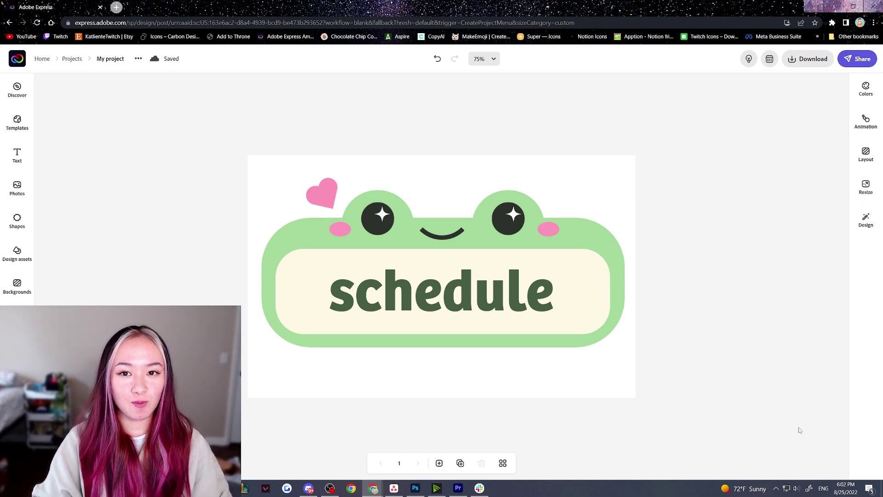
# - Duplicate the page and change the copy's text to 'about me'
pyautogui.click(460, 463)
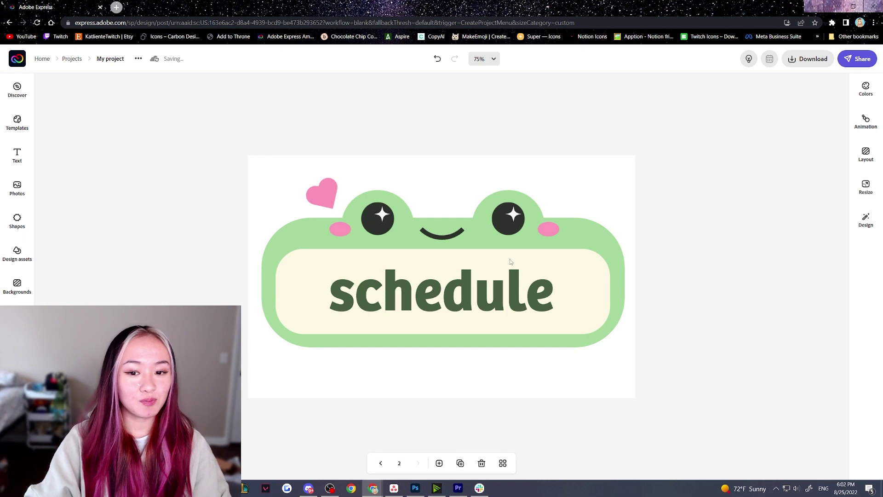
pyautogui.click(459, 303)
pyautogui.write('about me')
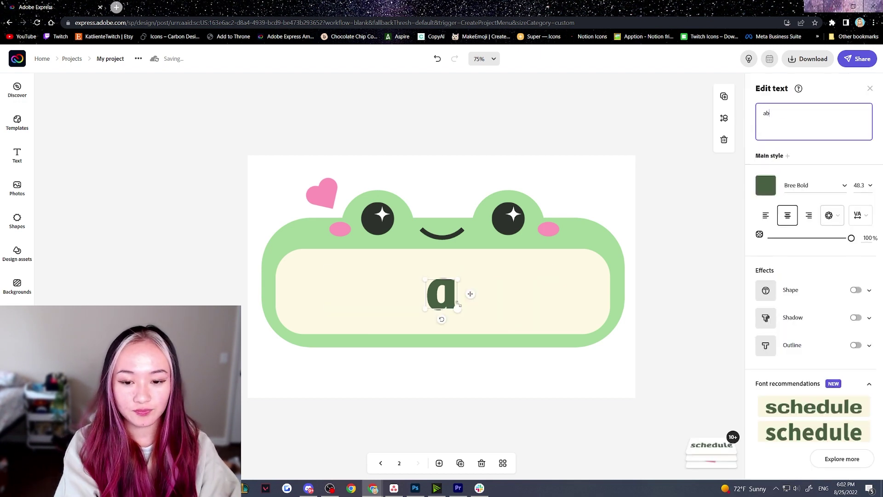
pyautogui.click(413, 415)
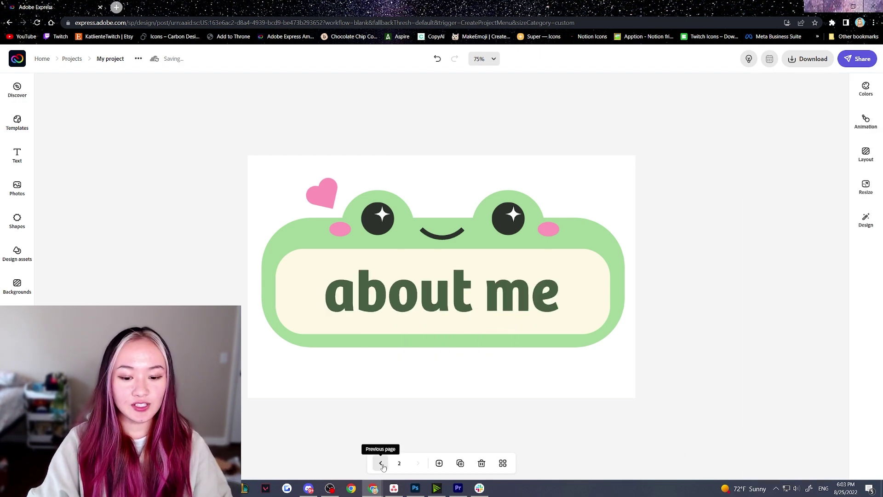
pyautogui.click(385, 464)
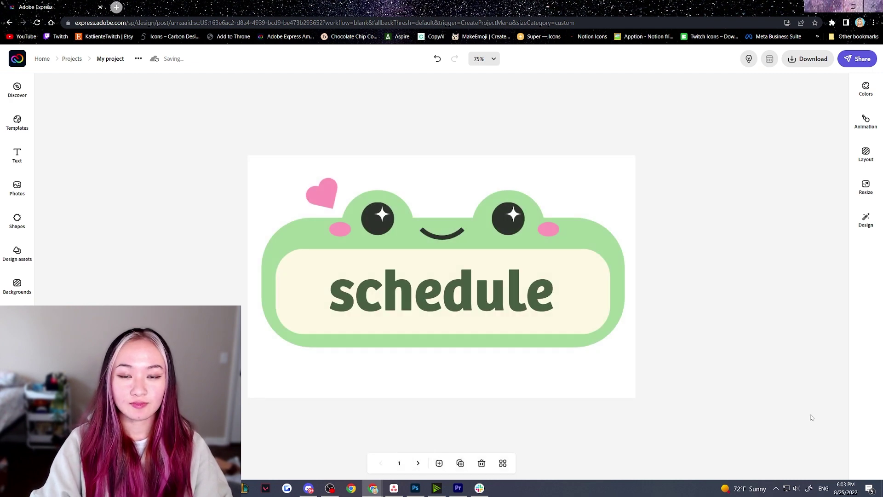
# - Set the download to all pages as PNG with a transparent background
pyautogui.click(823, 63)
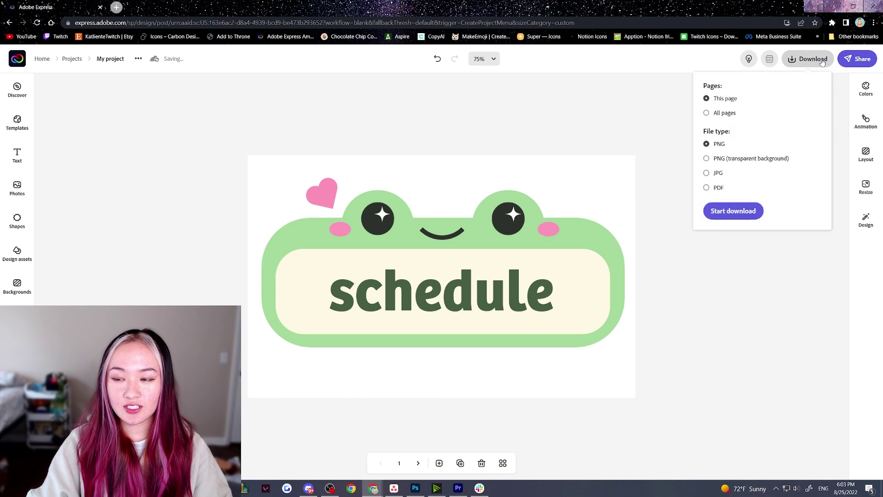
pyautogui.click(707, 113)
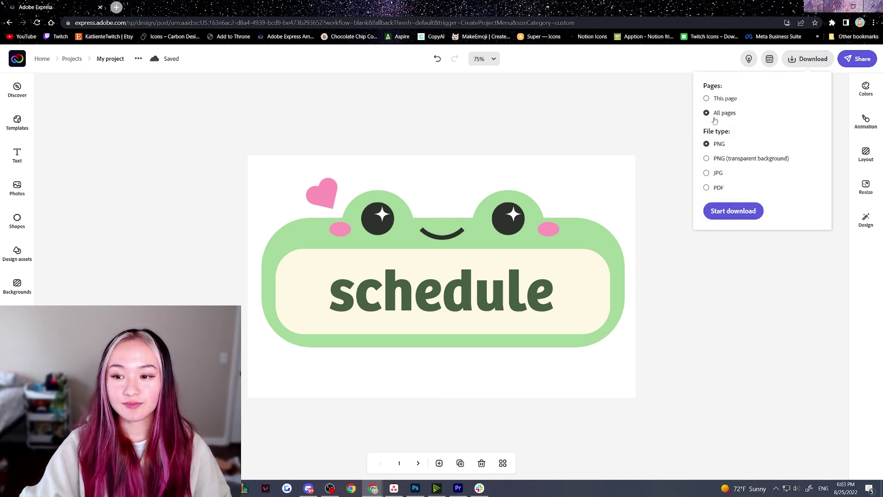
pyautogui.click(707, 159)
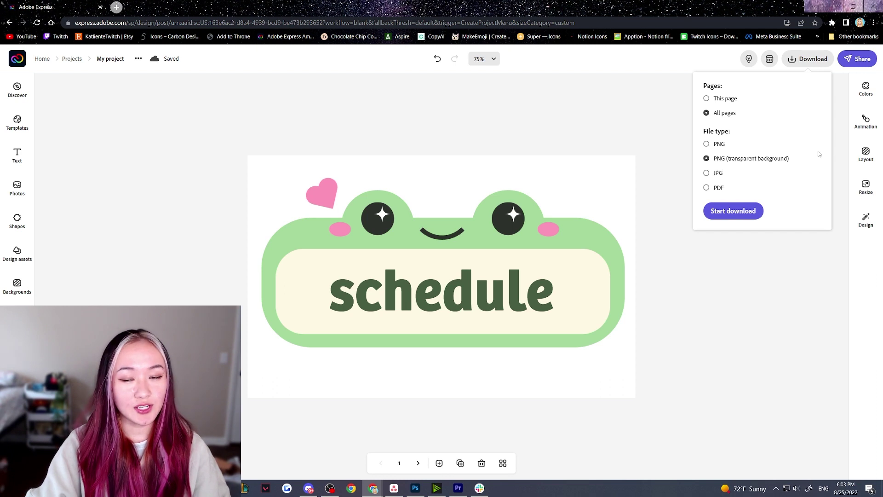